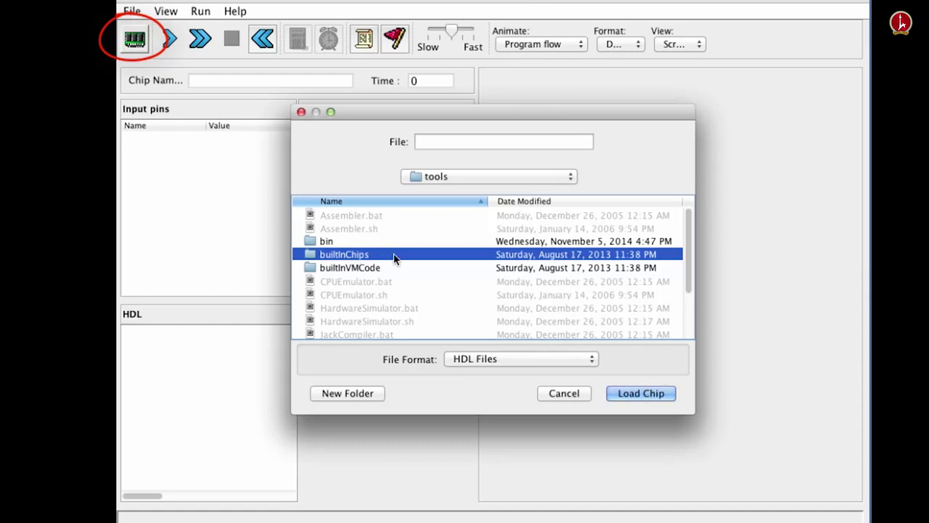
Load the DRegister.hdl chip from the builtInChips folder and bring its CHIP definition into view in the HDL code.
click(632, 393)
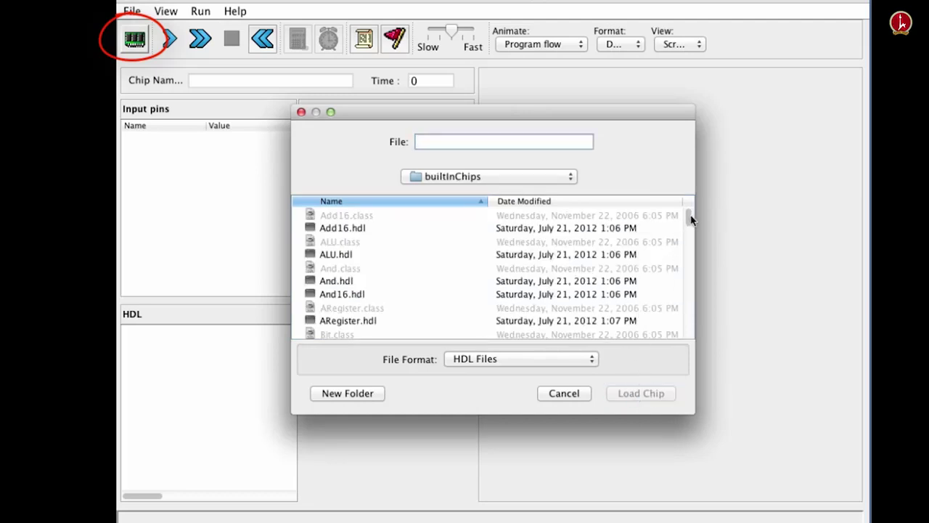
drag(691, 220, 690, 230)
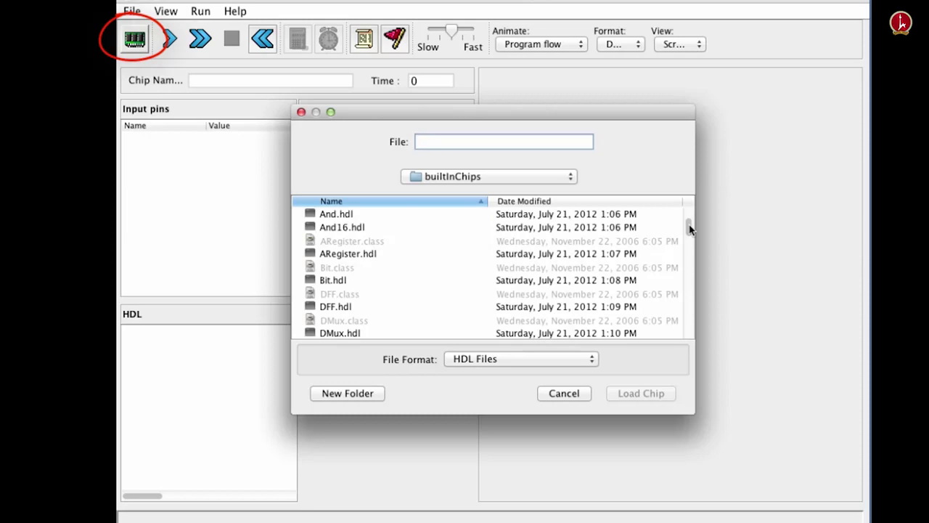
drag(689, 232, 688, 247)
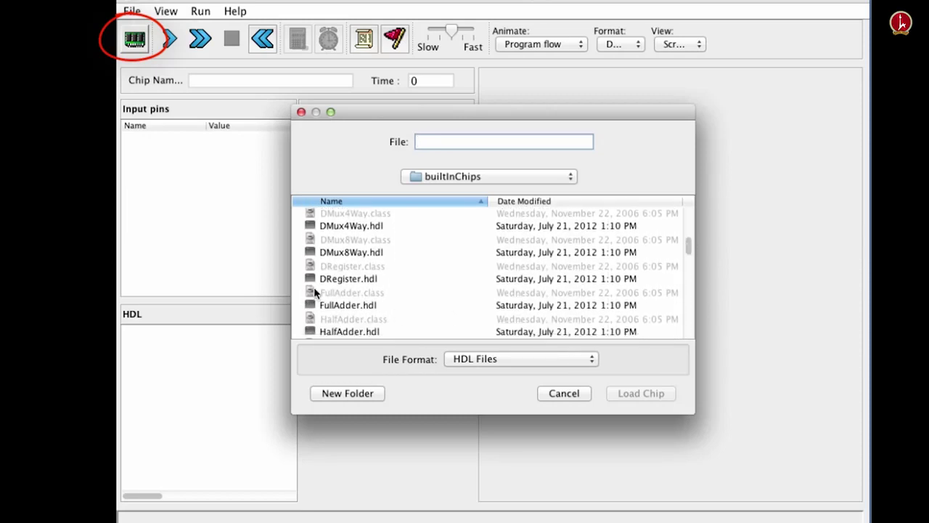
click(342, 282)
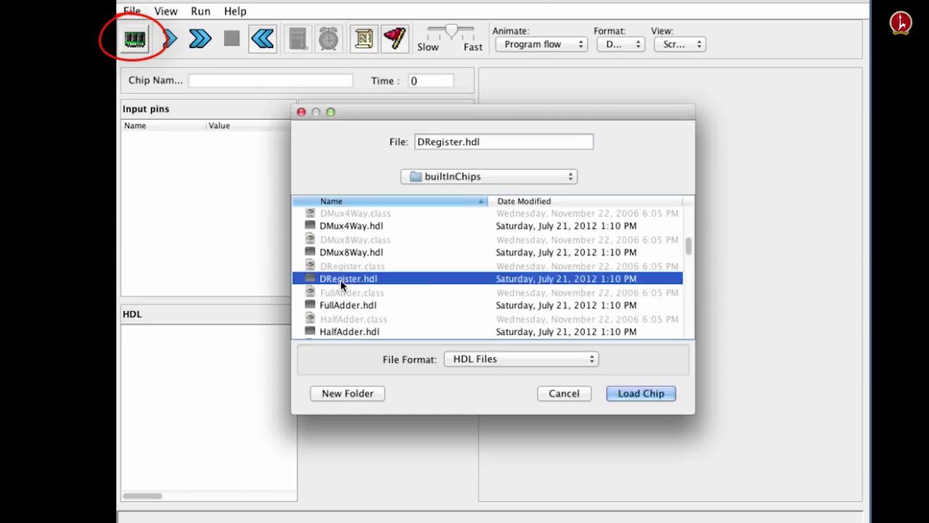
click(641, 398)
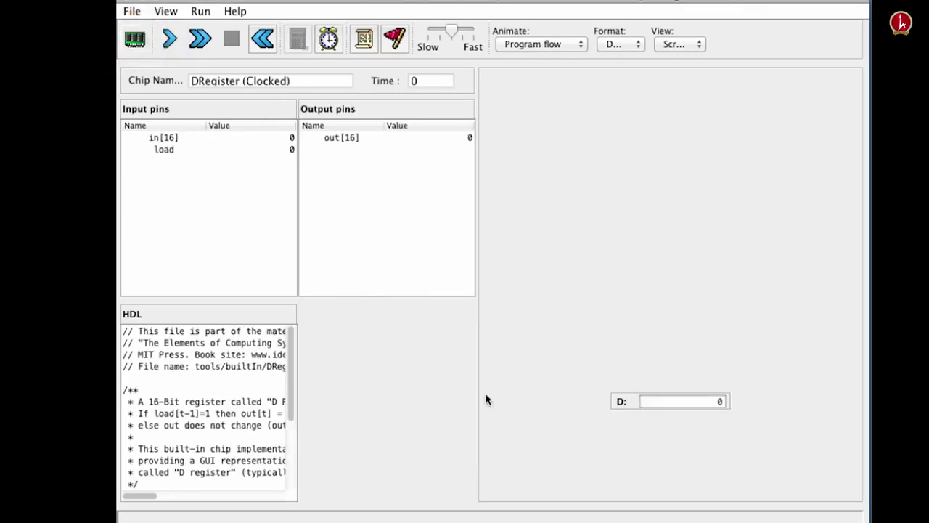
drag(291, 368, 290, 454)
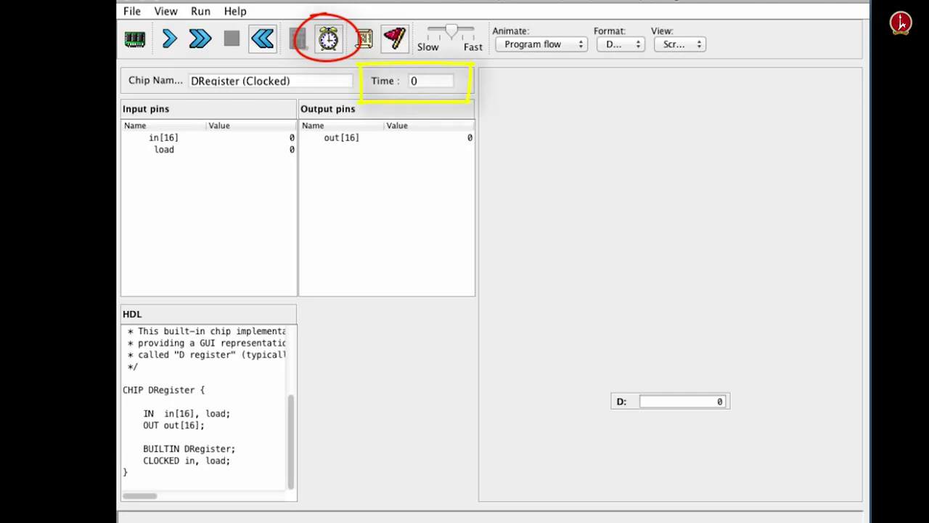
Advance the simulation clock tick by tick from time 0 to time 4.
click(329, 41)
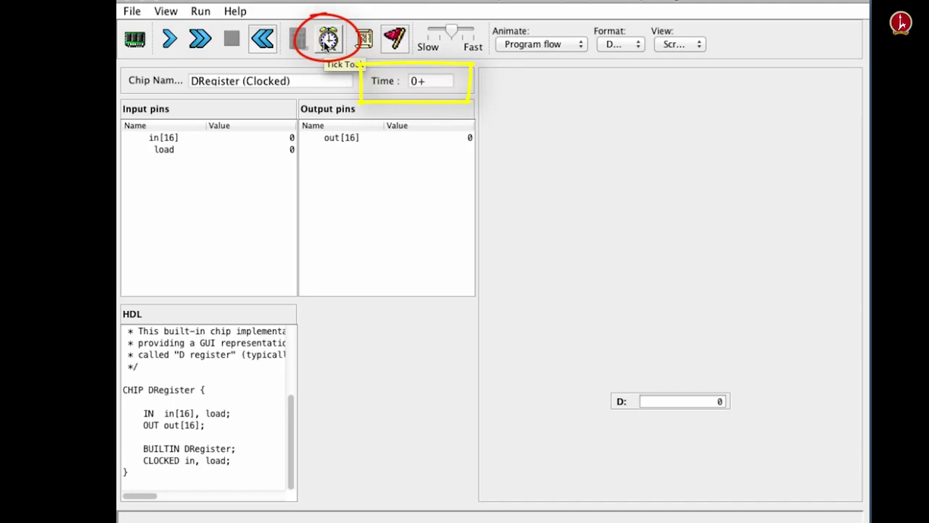
click(325, 44)
click(325, 45)
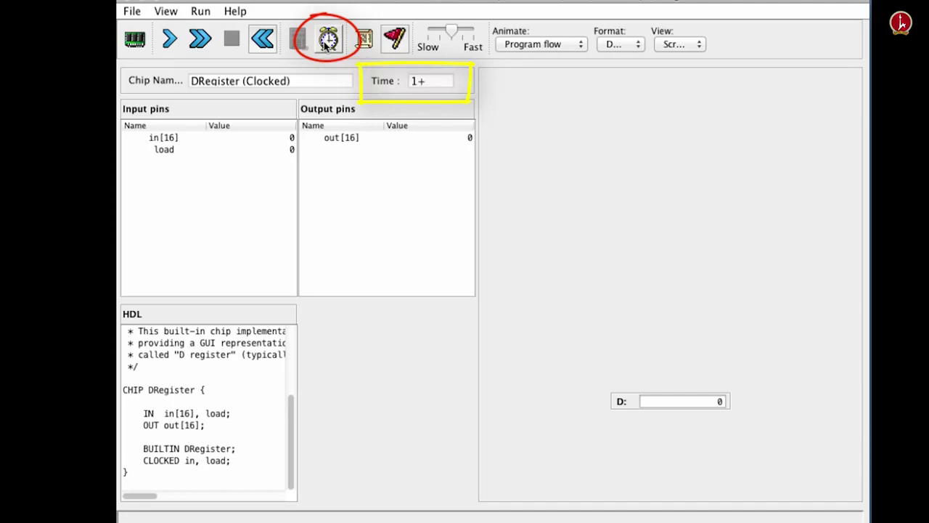
click(327, 44)
click(326, 45)
click(326, 45)
click(326, 44)
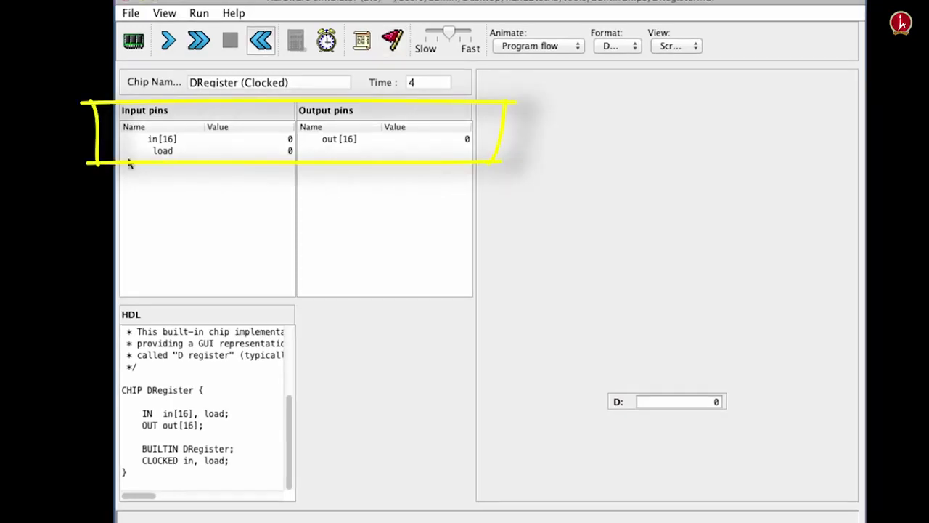
Set the in[16] input pin of the DRegister chip to 17.
click(225, 138)
text(17)
key(Return)
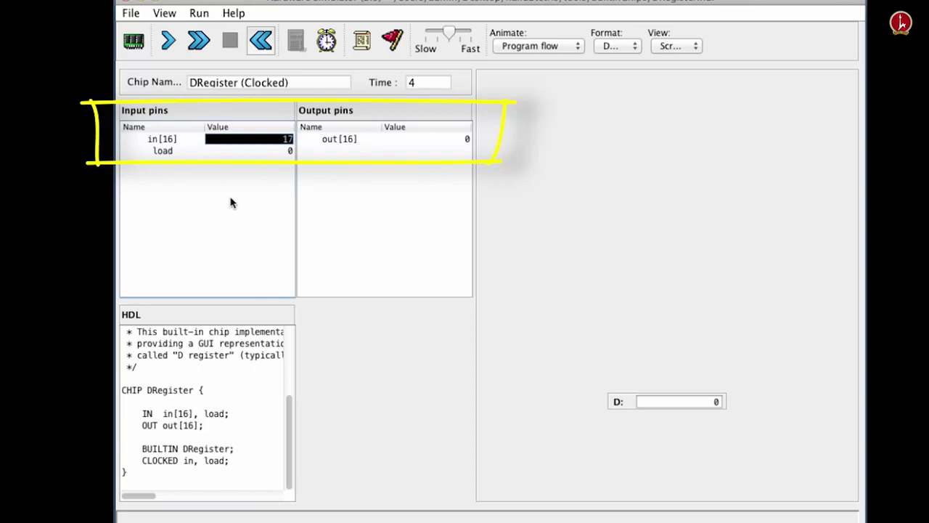
Advance the clock to time 12 with in[16] at 17 and load at 0.
click(326, 41)
click(327, 42)
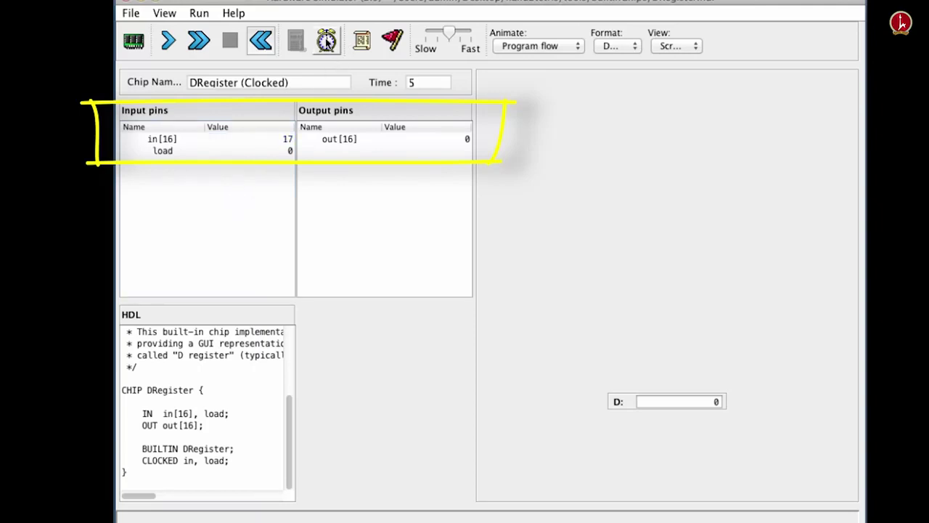
click(327, 41)
click(327, 41)
click(327, 41)
click(327, 41)
click(326, 42)
click(326, 41)
click(327, 41)
click(326, 42)
click(327, 42)
click(327, 42)
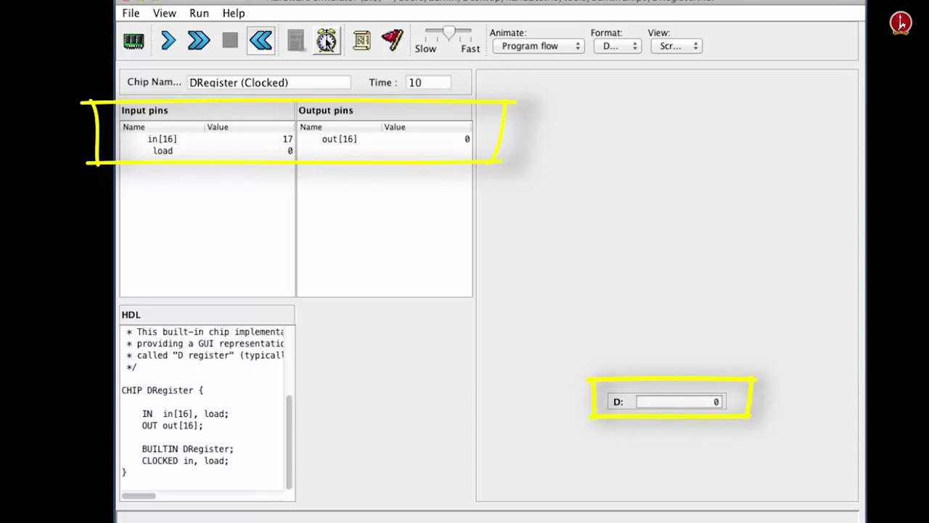
click(327, 41)
click(327, 41)
click(327, 41)
click(327, 41)
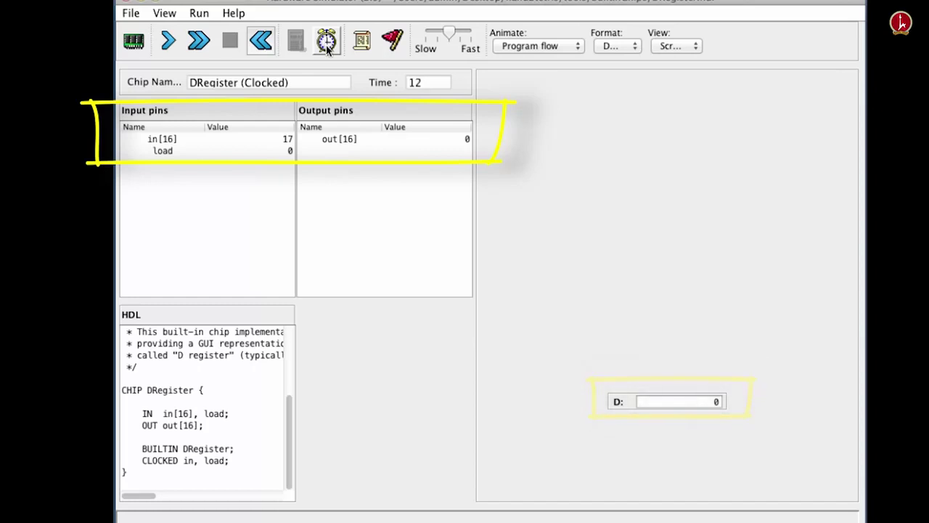
Set the load input pin to 1 and run one full clock cycle to time 13.
double_click(249, 152)
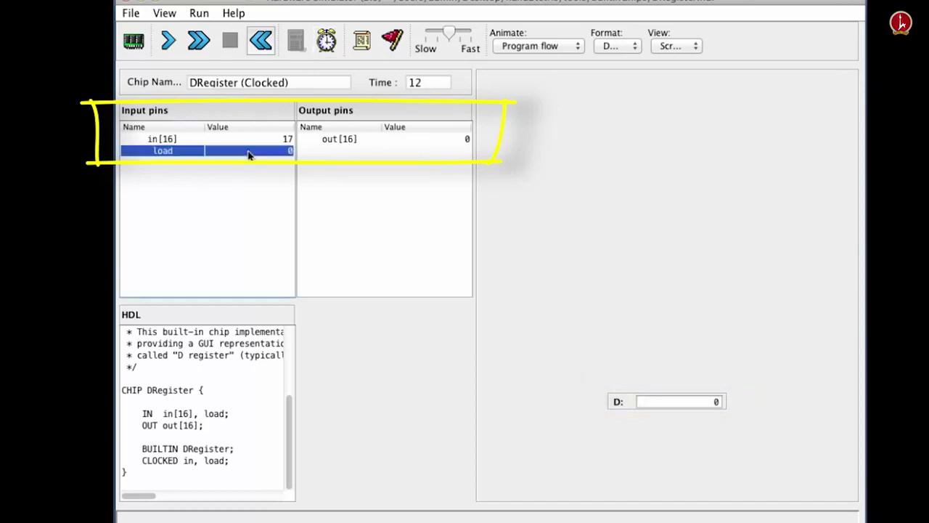
key(BackSpace)
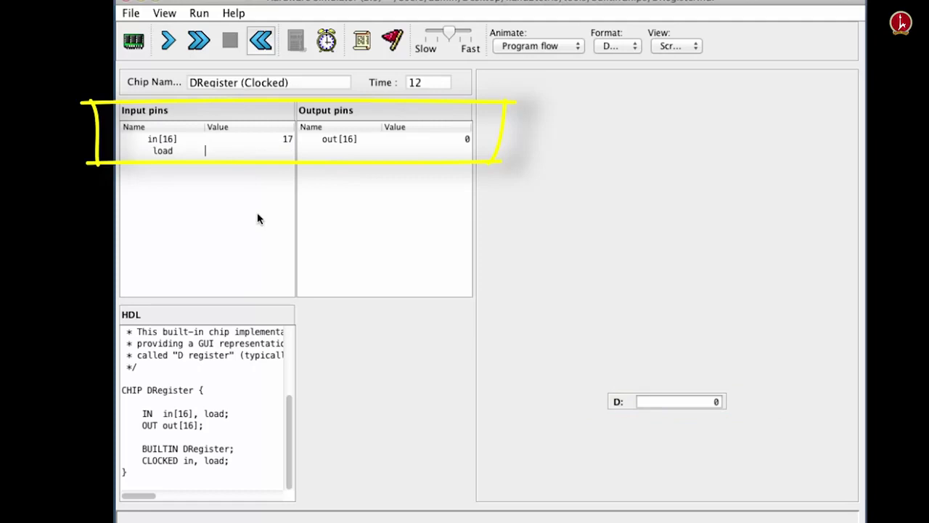
text(1)
key(Return)
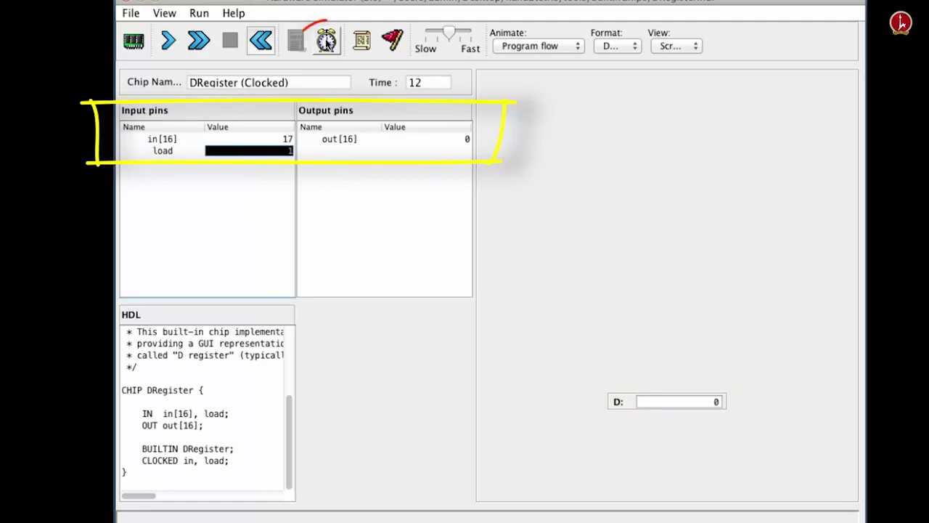
click(328, 44)
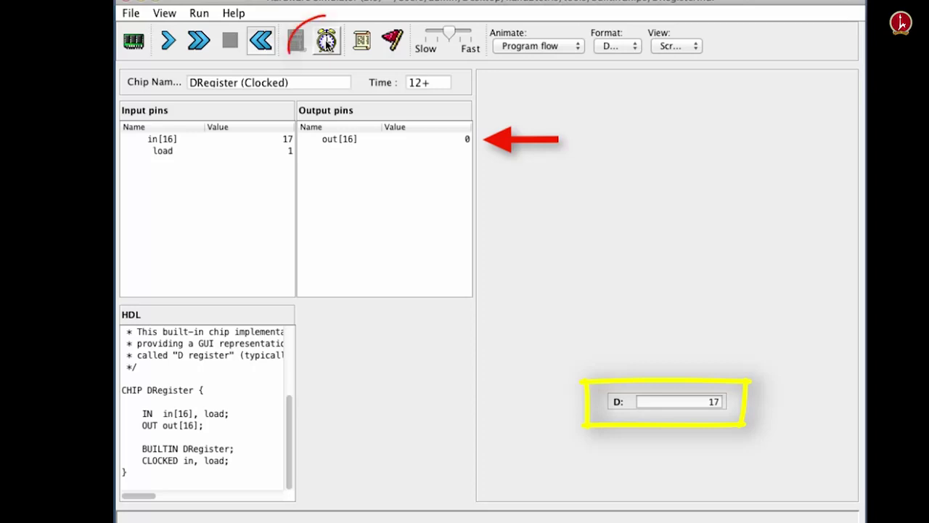
click(327, 42)
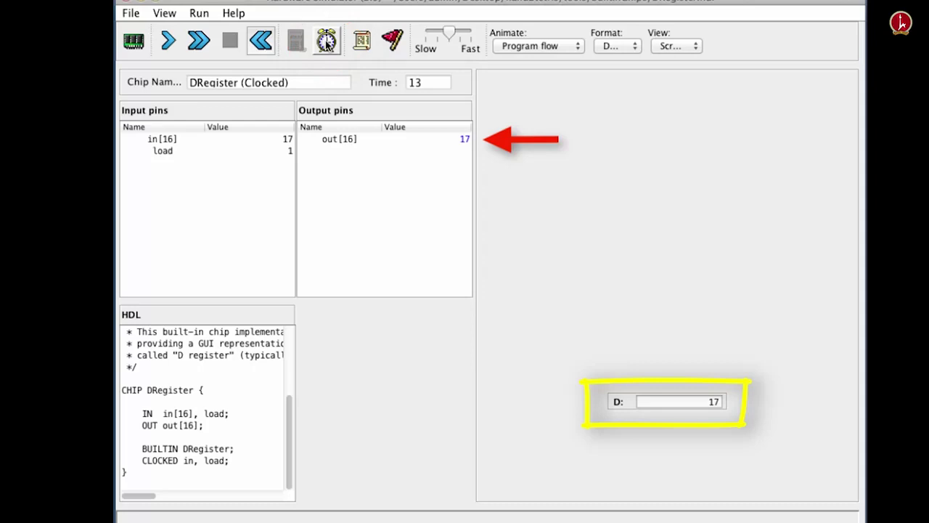
Advance the clock to time 28 with the load pin held at 1.
click(327, 42)
click(327, 43)
click(326, 42)
click(327, 42)
click(326, 42)
click(327, 42)
click(327, 42)
click(327, 42)
click(327, 42)
click(327, 42)
click(327, 42)
click(327, 42)
click(327, 42)
click(327, 42)
click(327, 42)
click(326, 42)
click(327, 42)
click(327, 42)
click(327, 42)
click(326, 42)
click(327, 42)
click(326, 42)
click(327, 42)
click(327, 42)
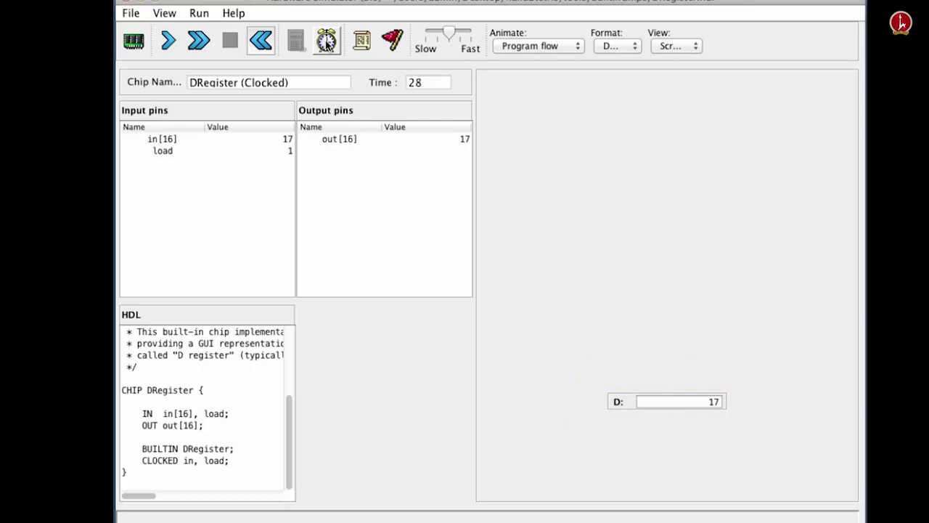
Set the load input pin to 0.
click(247, 153)
key(BackSpace)
text(0)
key(Return)
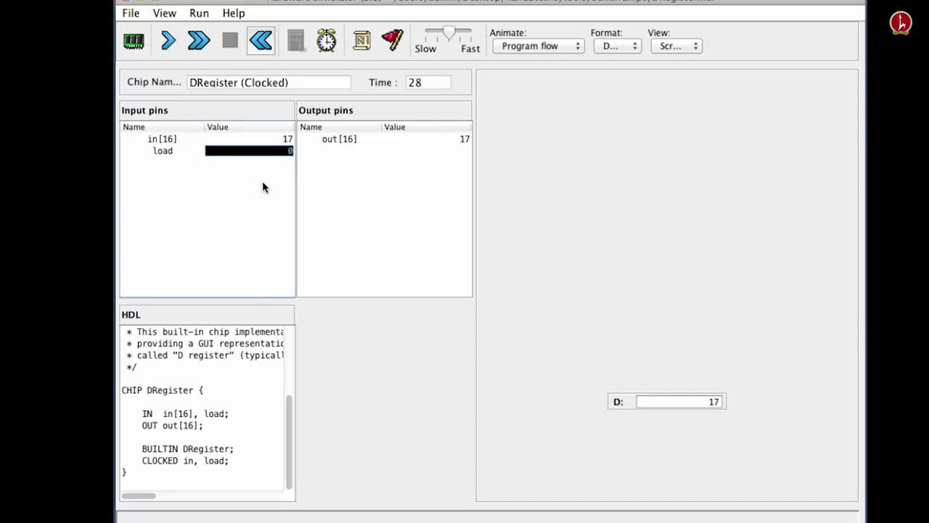
Advance the clock to time 34 with the load pin held at 0.
click(326, 41)
click(326, 42)
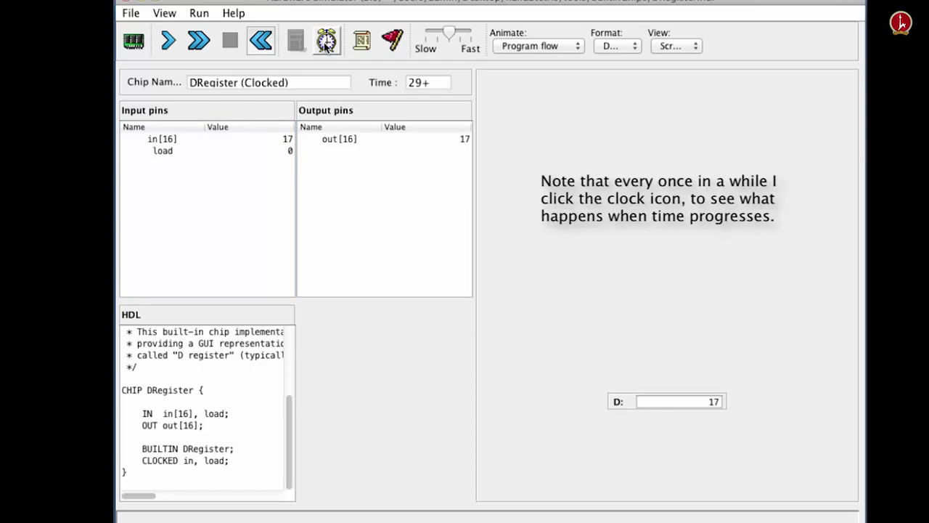
click(326, 42)
click(326, 42)
click(326, 42)
click(326, 42)
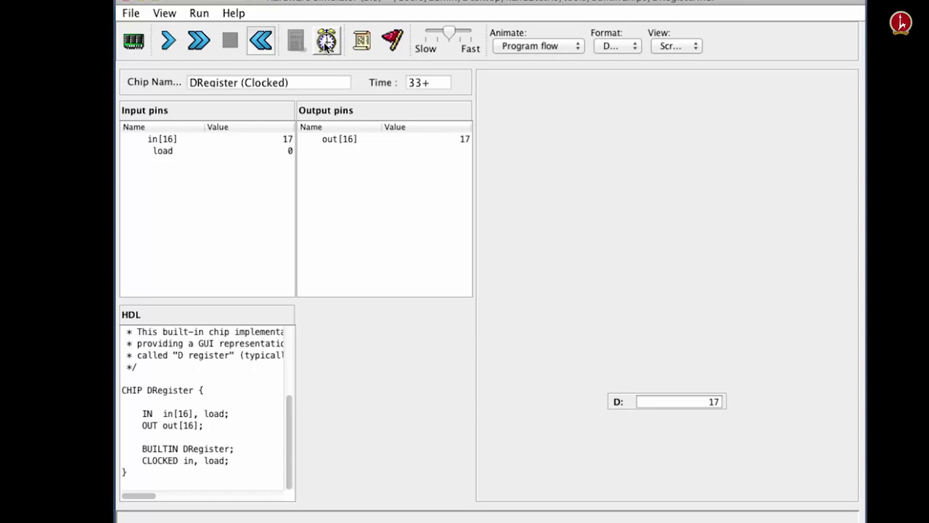
click(326, 42)
Set the in[16] input pin to 23.
click(250, 140)
key(Return)
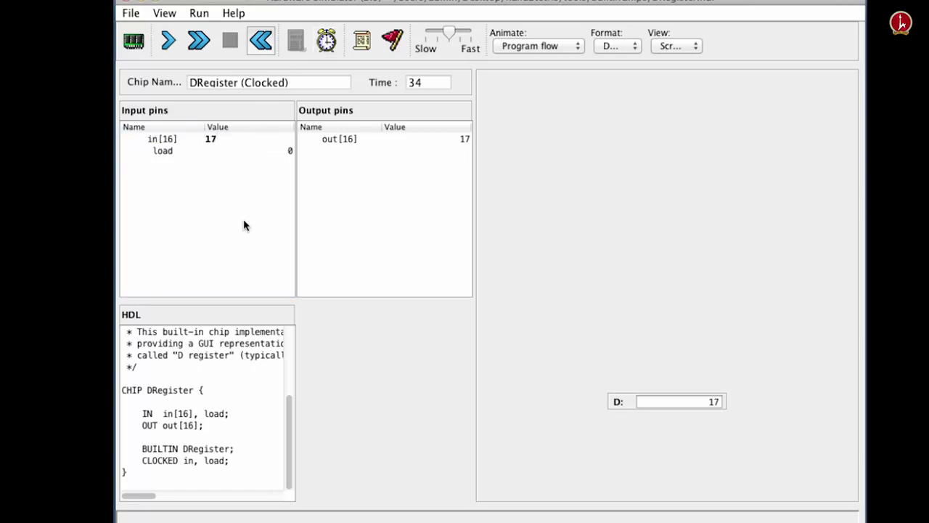
key(BackSpace)
key(BackSpace)
text(23)
key(Return)
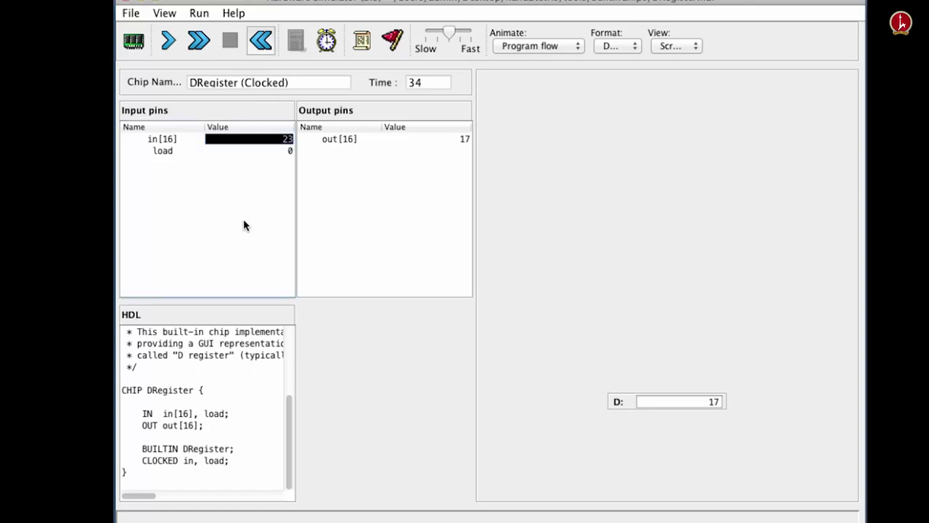
Set the load input pin to 1 so the register accepts the new input value.
click(251, 151)
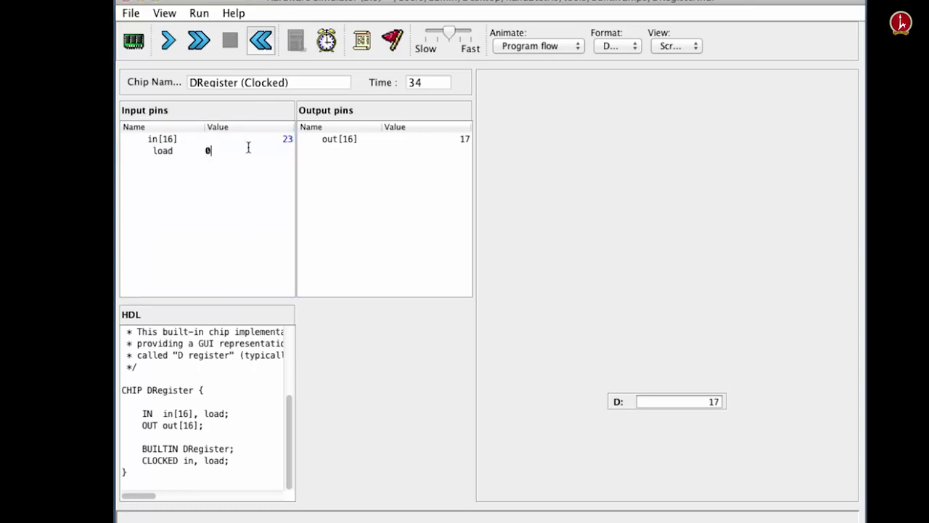
key(BackSpace)
text(1)
key(Return)
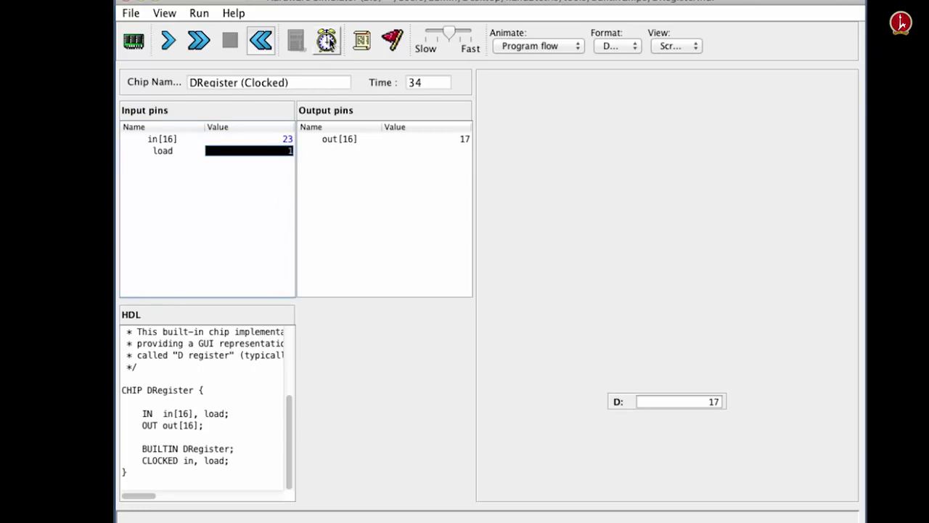
Advance the clock to time 43 with in[16] at 23 and load at 1.
click(327, 42)
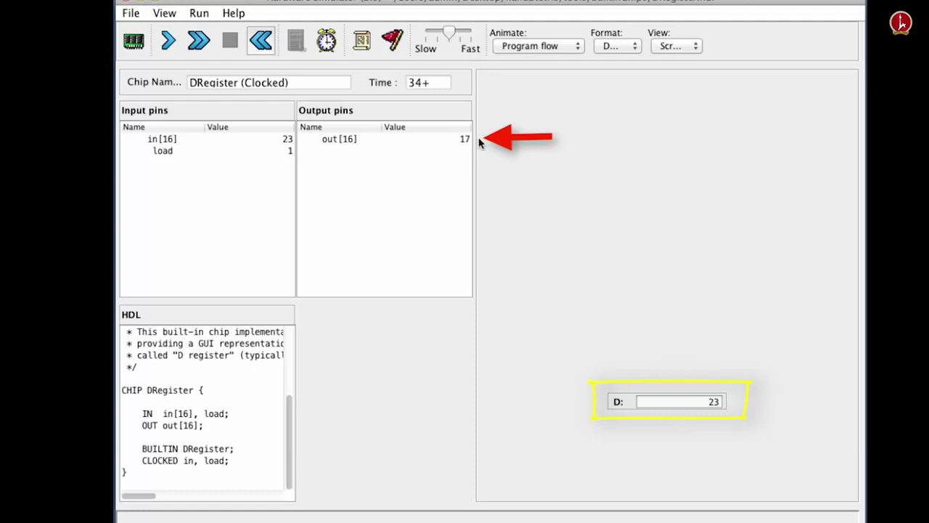
click(325, 42)
click(326, 42)
click(326, 42)
click(326, 43)
click(326, 42)
click(326, 42)
click(326, 42)
click(326, 42)
click(326, 42)
click(326, 43)
click(326, 42)
click(326, 42)
click(326, 43)
click(326, 43)
click(326, 42)
click(326, 42)
click(326, 43)
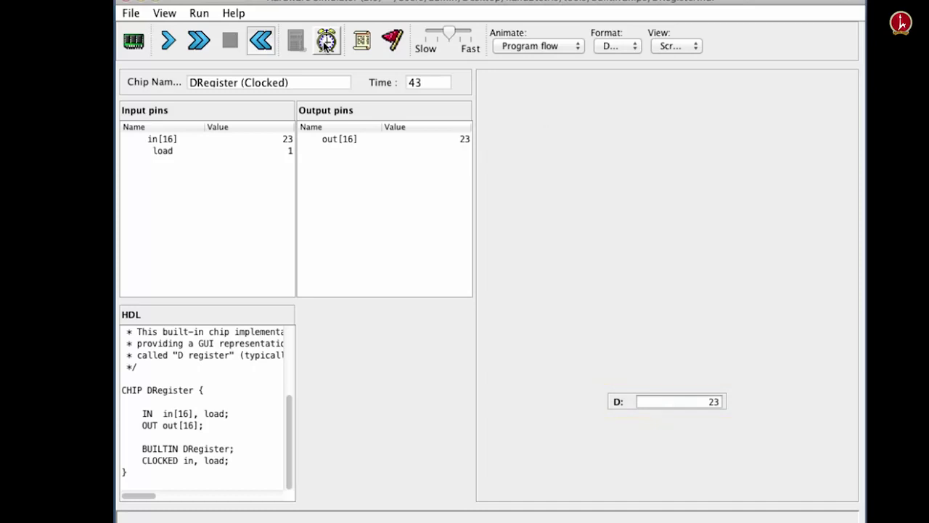